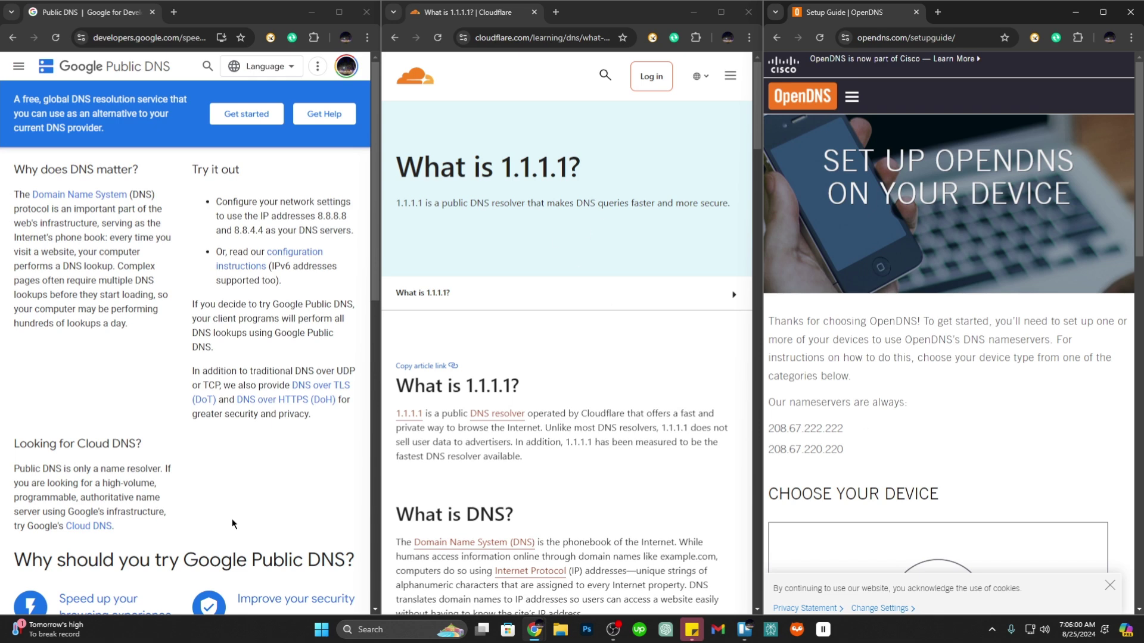
Search for 'cmd' and launch Command Prompt.
{"action": "left_click", "coordinate": [388, 632]}
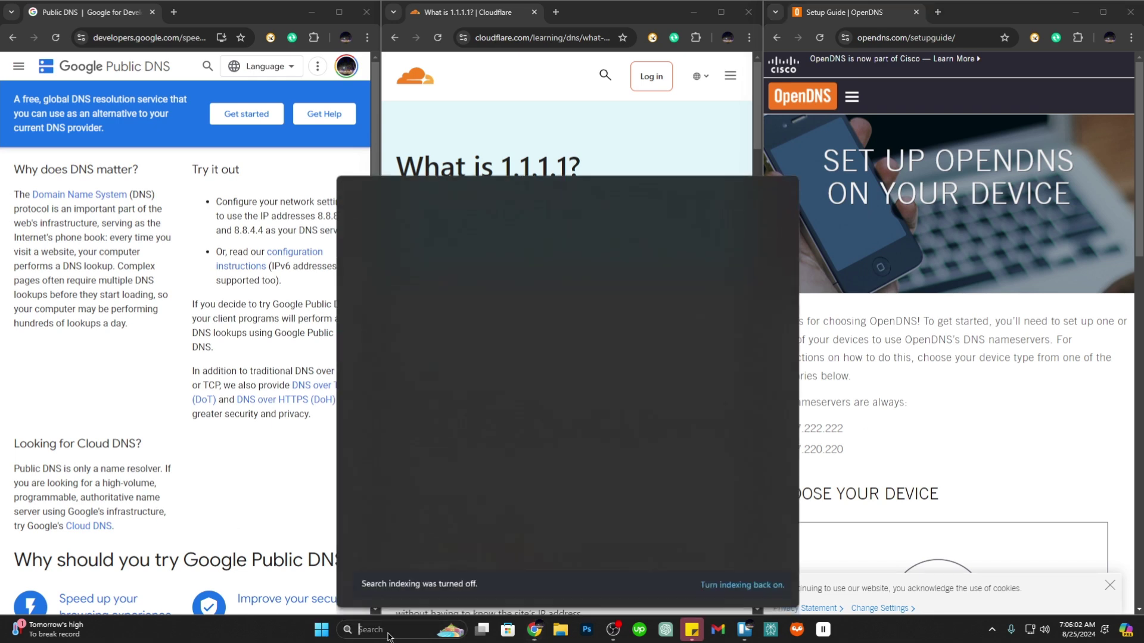
{"action": "type", "text": "cmd"}
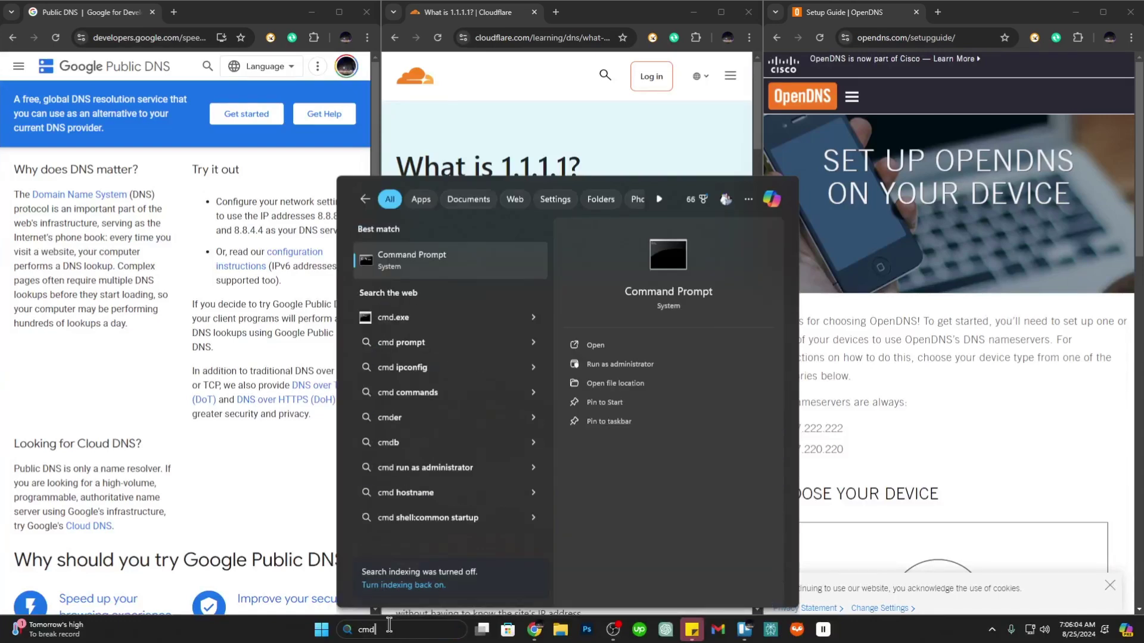
{"action": "left_click", "coordinate": [596, 346]}
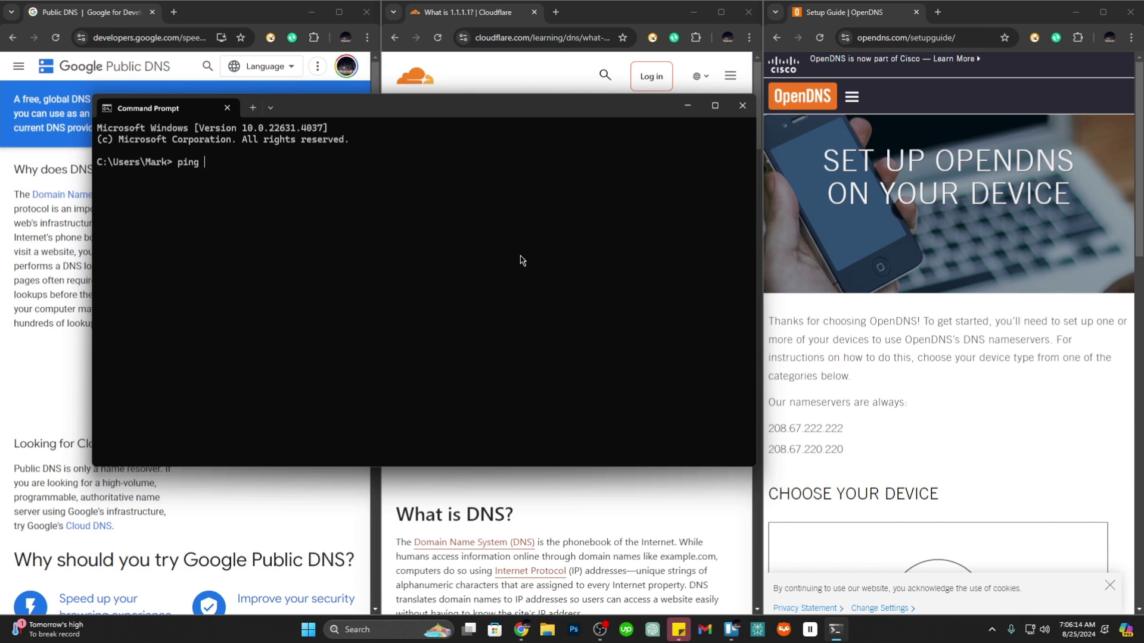
Copy 8.8.8.8 from the Google Public DNS page and ping it: 4 replies, 23 ms average.
{"action": "left_click_drag", "start_coordinate": [398, 112], "coordinate": [691, 112]}
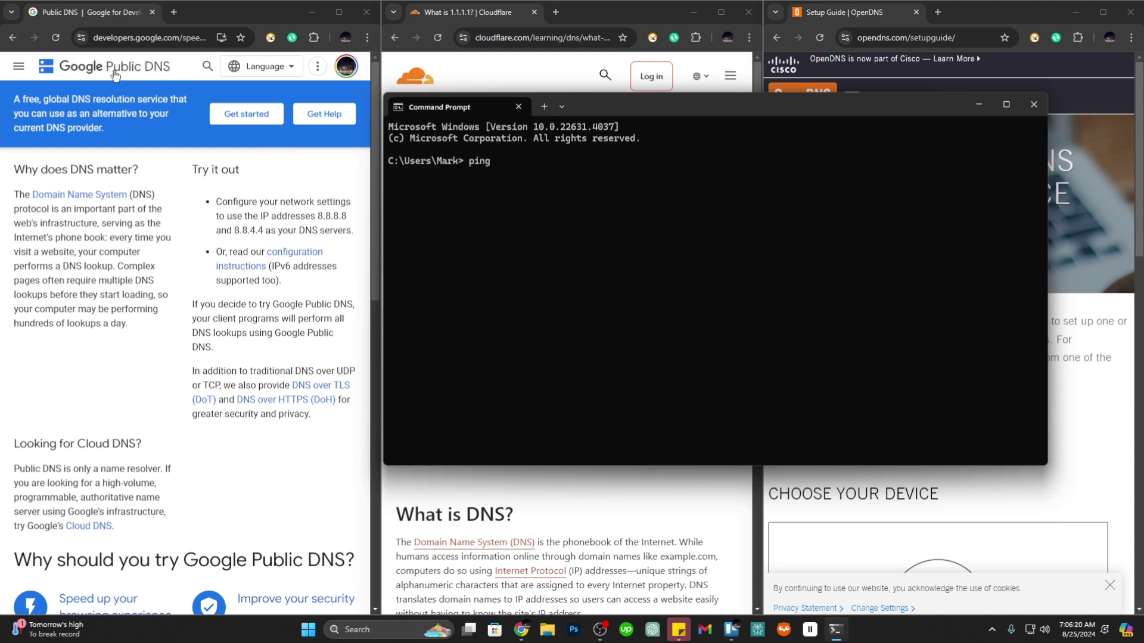
{"action": "left_click", "coordinate": [319, 216]}
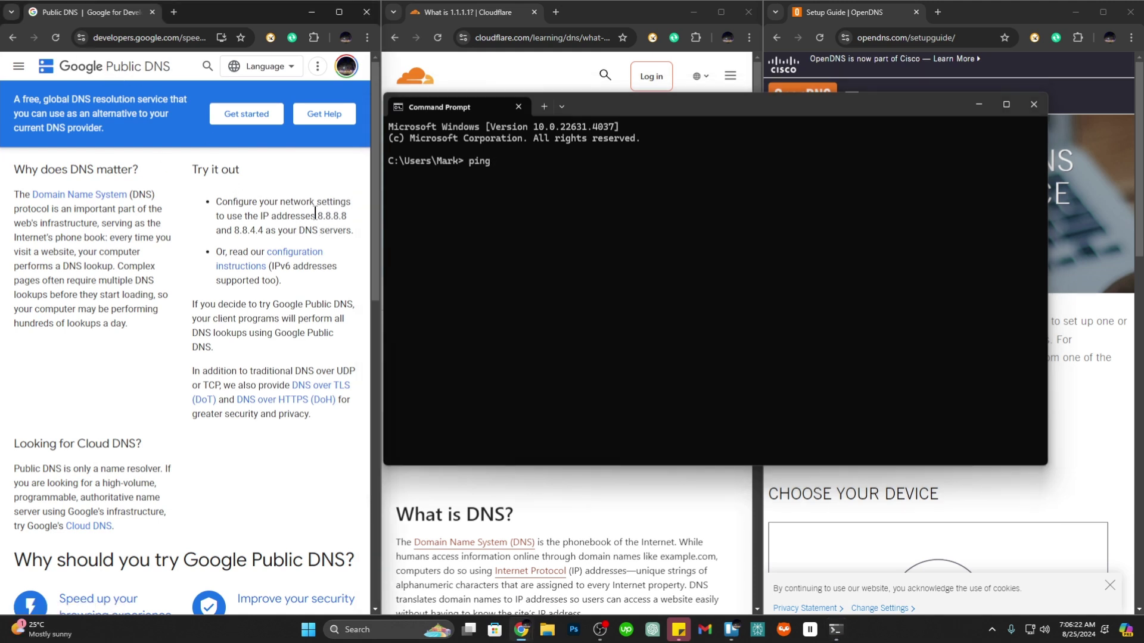
{"action": "left_click_drag", "start_coordinate": [319, 216], "coordinate": [356, 214]}
{"action": "right_click", "coordinate": [341, 215]}
{"action": "left_click", "coordinate": [360, 229]}
{"action": "left_click", "coordinate": [514, 170]}
{"action": "key", "text": "ctrl+v"}
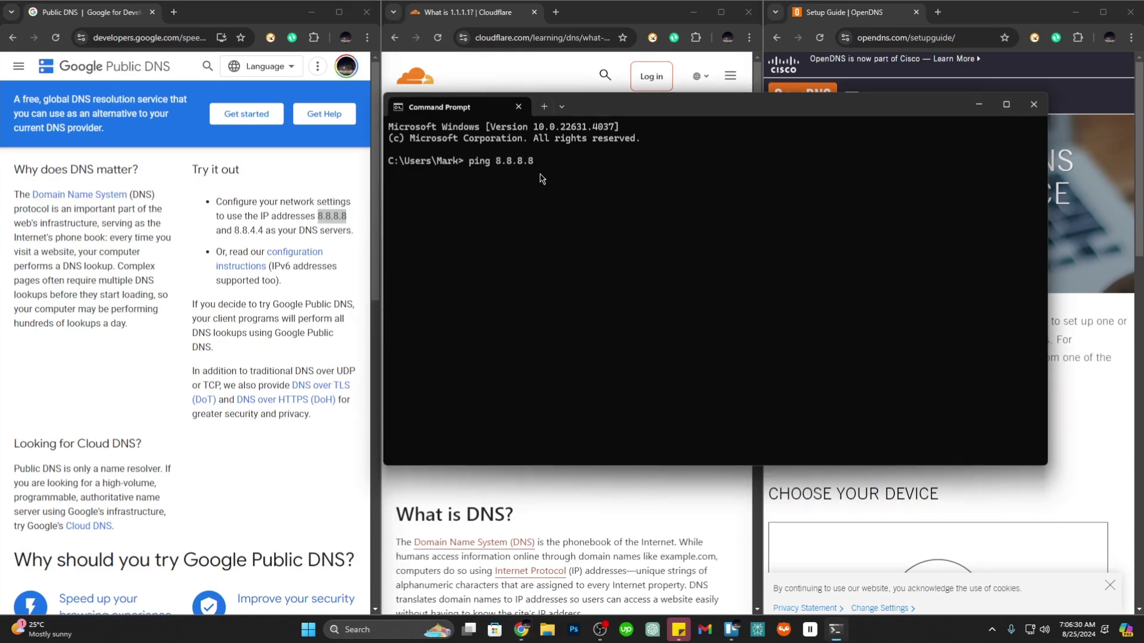
{"action": "key", "text": "Return"}
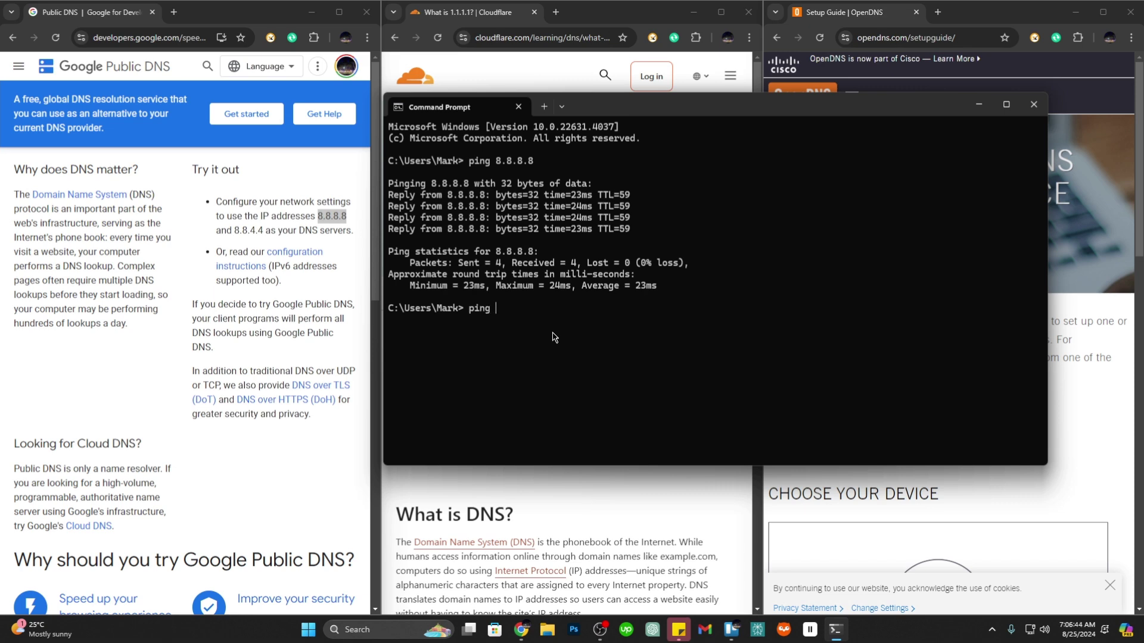
Ping Cloudflare's 1.1.1.1: 4 of 4 replies, 0% loss, 63 ms average.
{"action": "left_click_drag", "start_coordinate": [634, 109], "coordinate": [830, 136]}
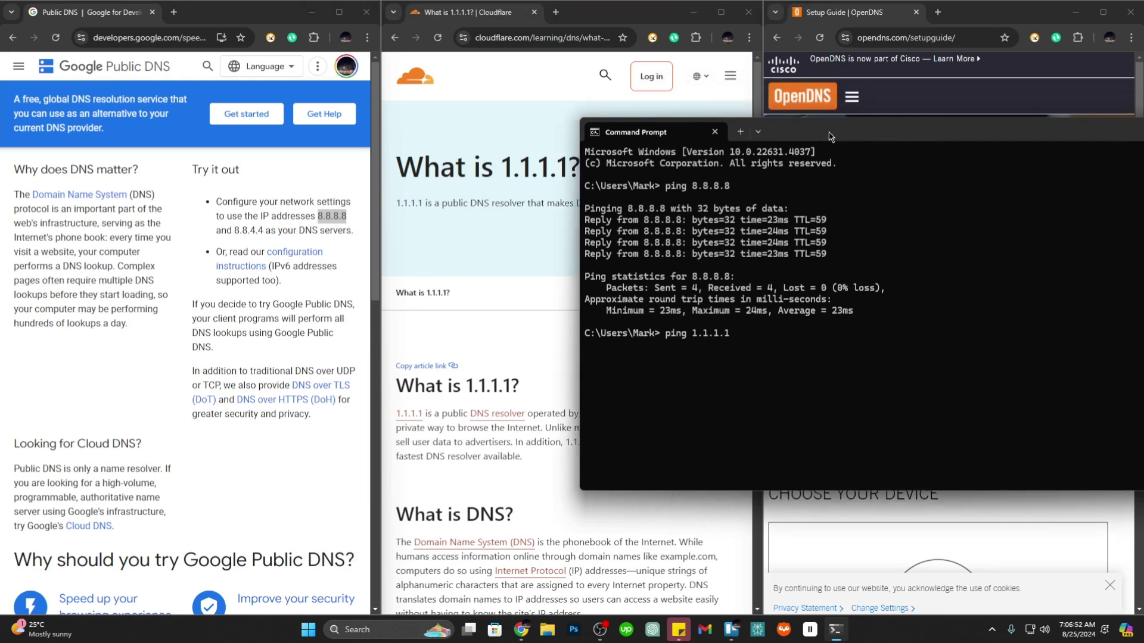
{"action": "key", "text": "Return"}
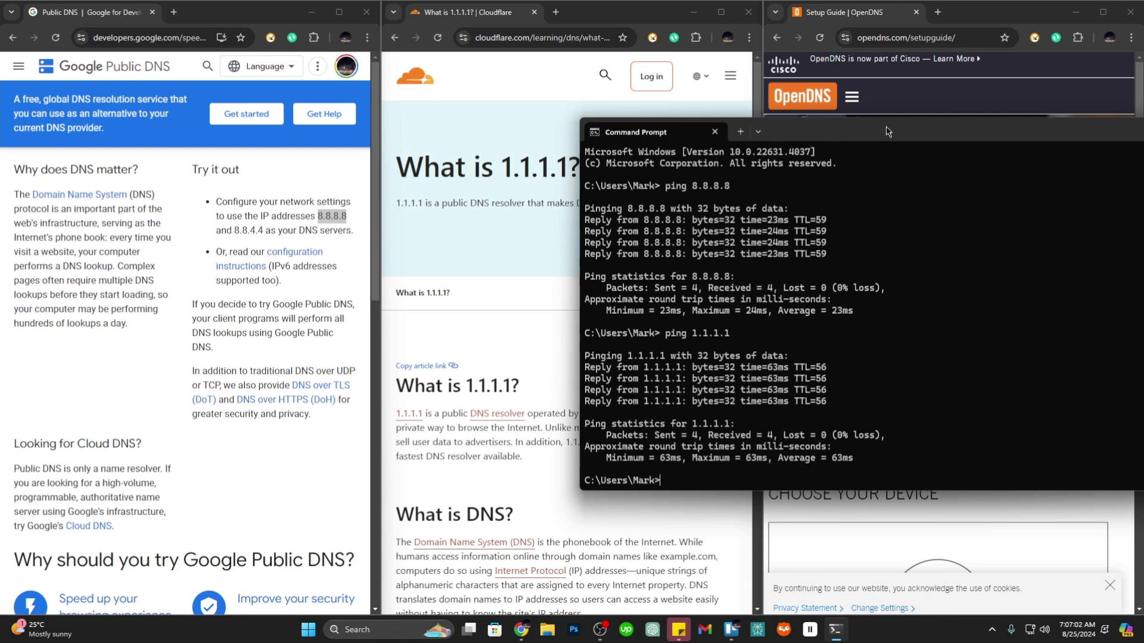
Copy the OpenDNS nameserver 208.67.222.222 and ping it: 4 replies, 113 ms average.
{"action": "left_click_drag", "start_coordinate": [890, 136], "coordinate": [349, 100]}
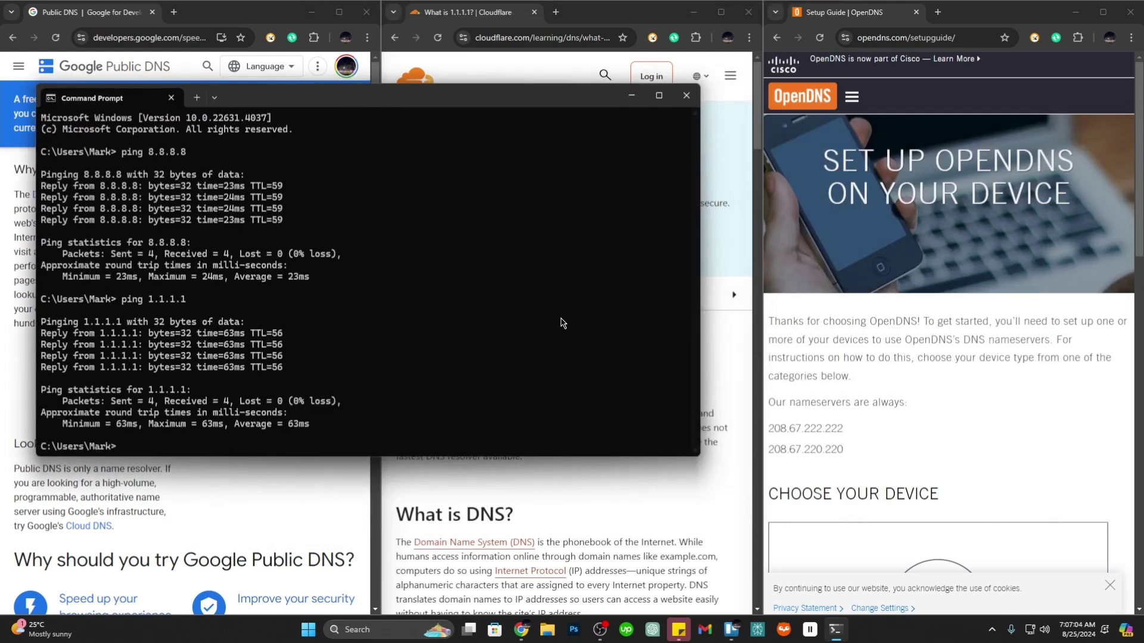
{"action": "type", "text": "ping"}
{"action": "left_click_drag", "start_coordinate": [770, 429], "coordinate": [857, 427]}
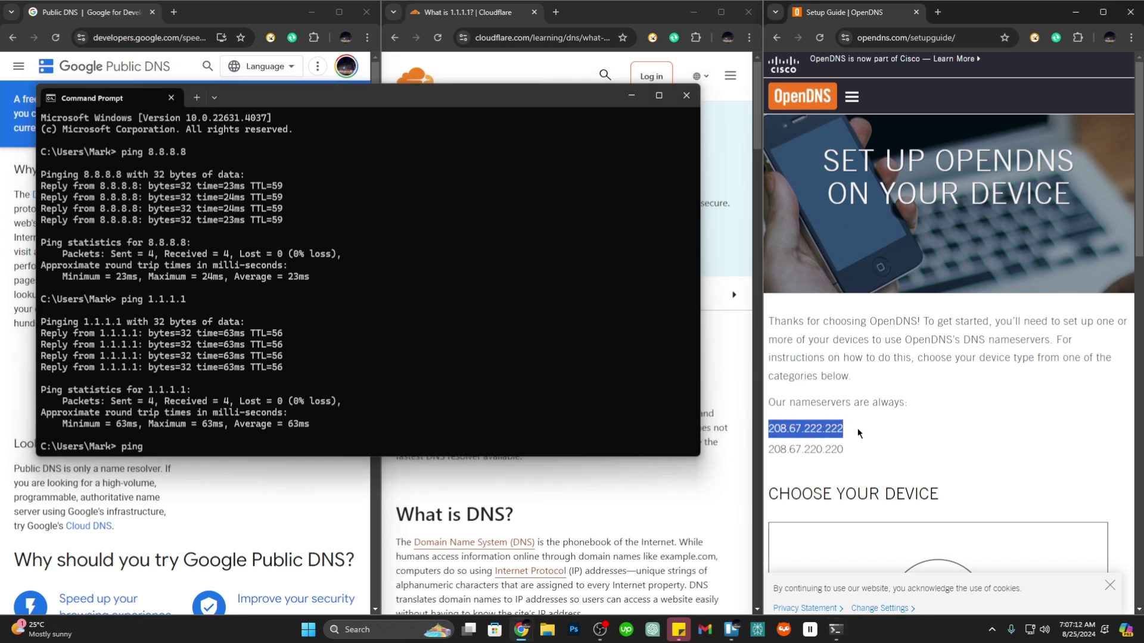
{"action": "right_click", "coordinate": [822, 439]}
{"action": "left_click", "coordinate": [859, 217]}
{"action": "left_click", "coordinate": [180, 449]}
{"action": "key", "text": "ctrl+v"}
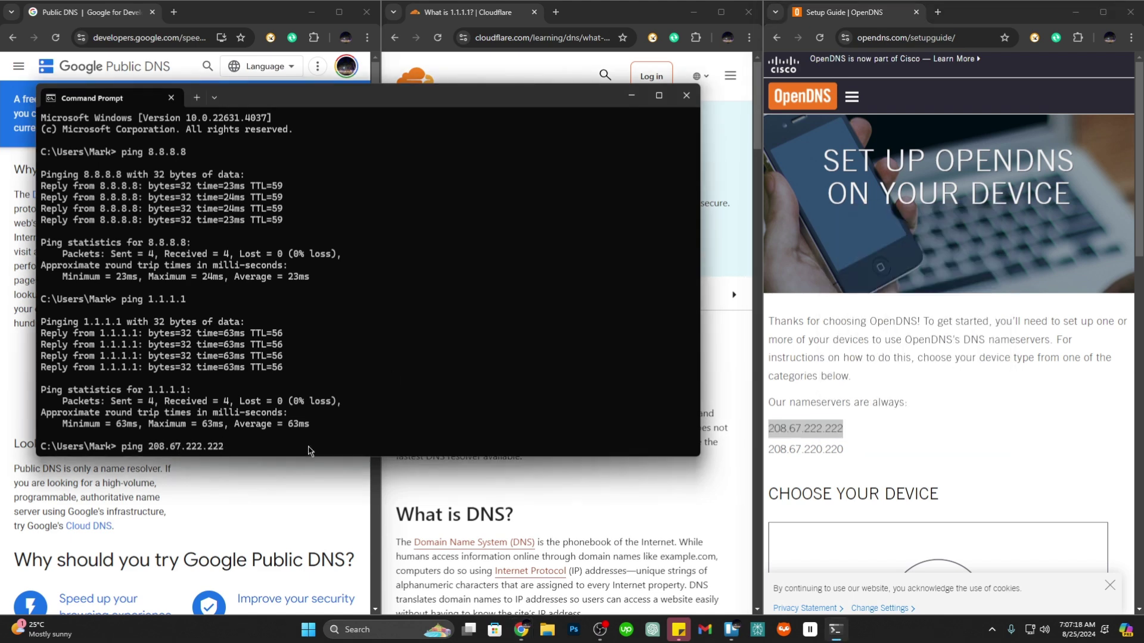
{"action": "key", "text": "Return"}
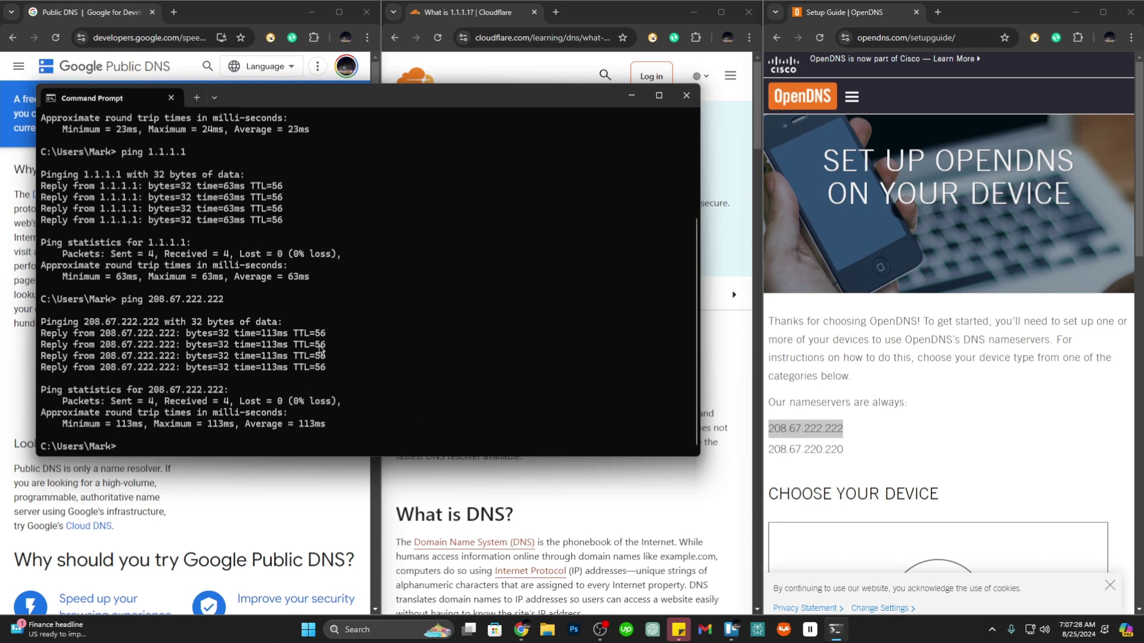
{"action": "left_click_drag", "start_coordinate": [421, 104], "coordinate": [750, 149]}
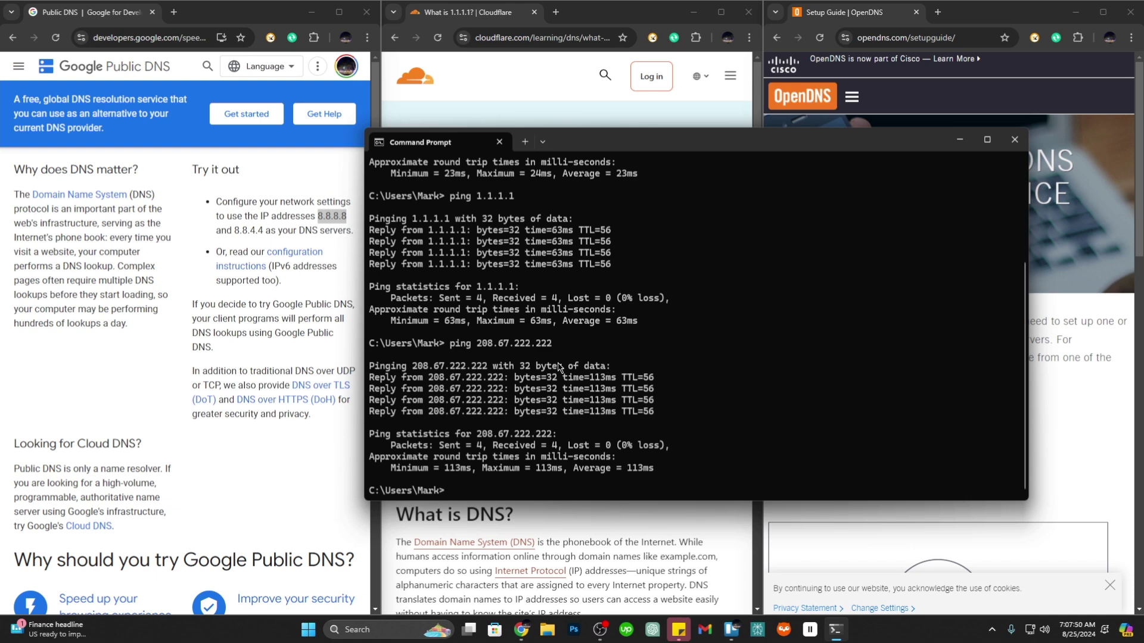
Find 'network' connections and open the Ethernet 2 adapter's Properties.
{"action": "left_click", "coordinate": [370, 632]}
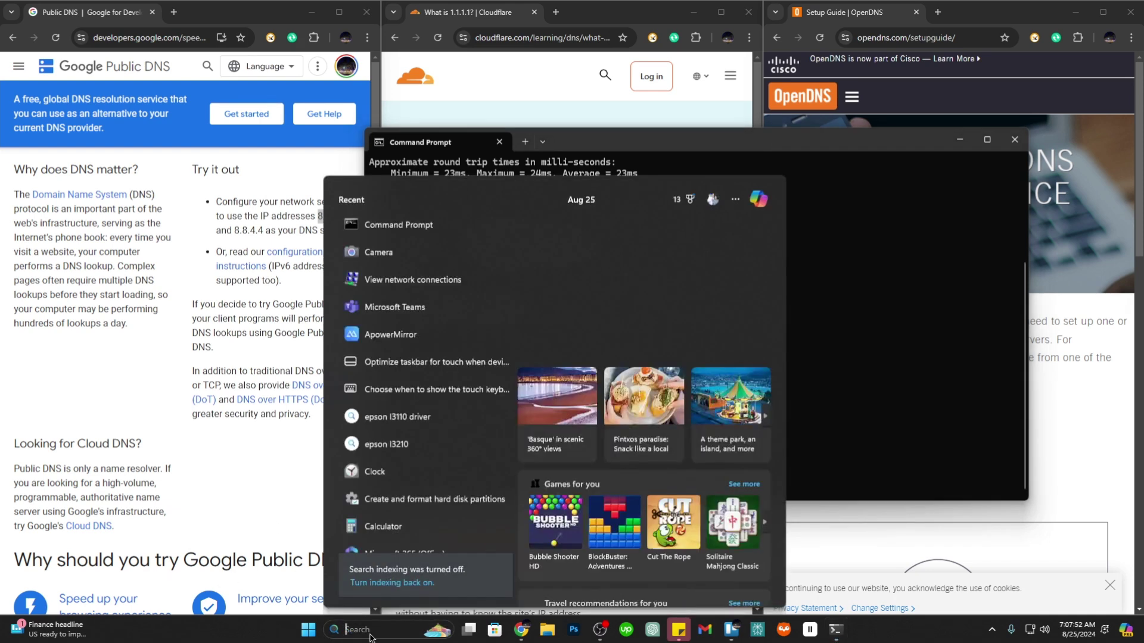
{"action": "type", "text": "network"}
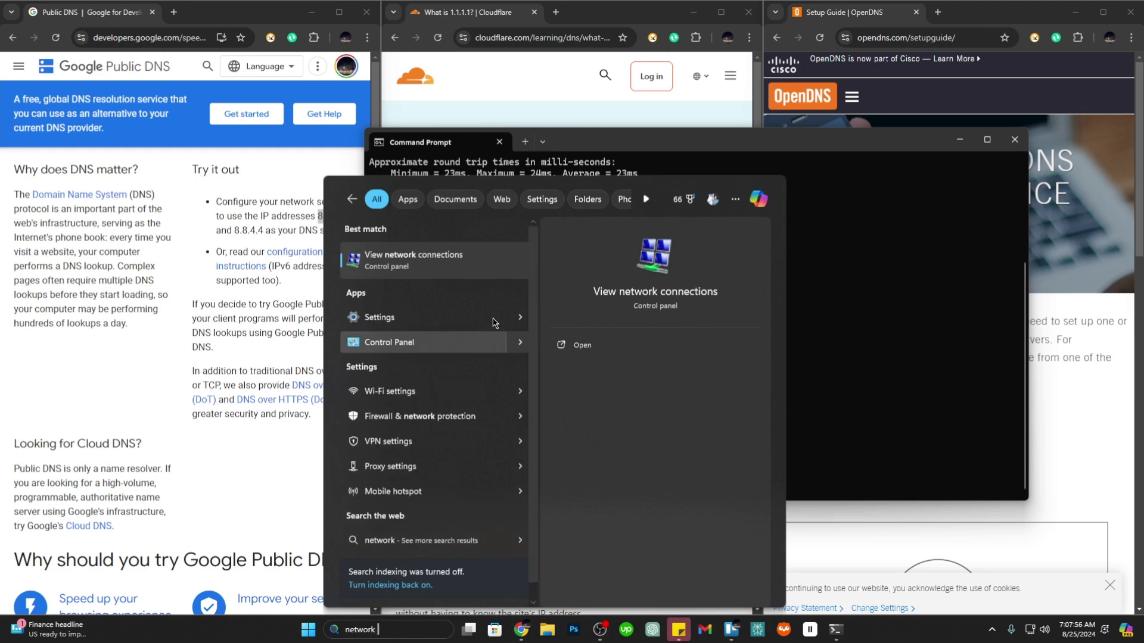
{"action": "left_click", "coordinate": [583, 351]}
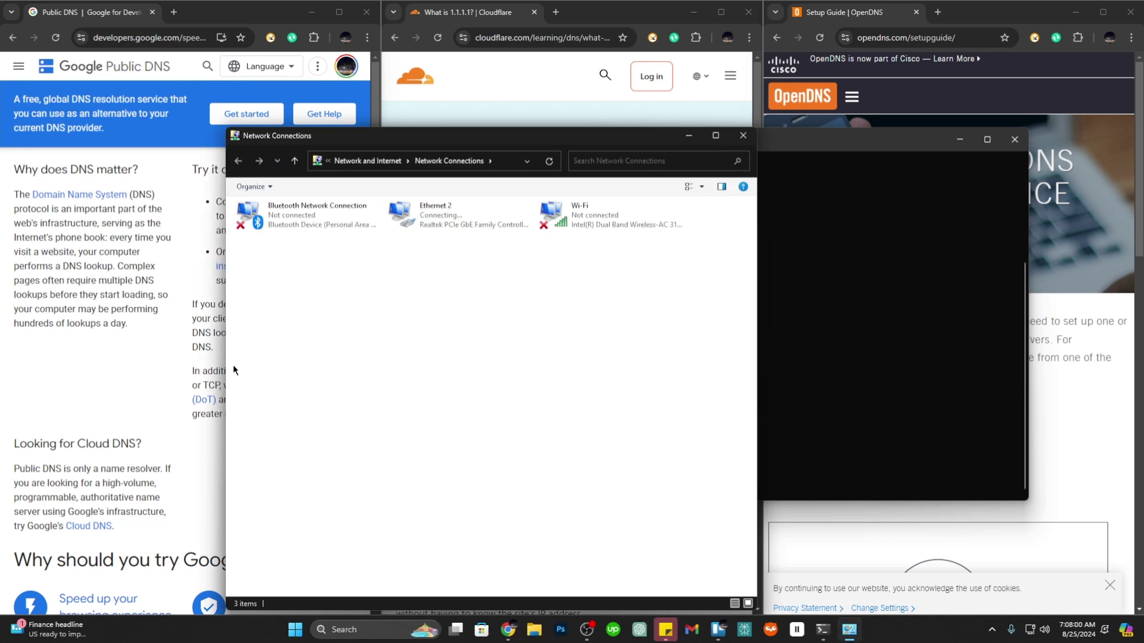
{"action": "left_click_drag", "start_coordinate": [470, 136], "coordinate": [379, 86]}
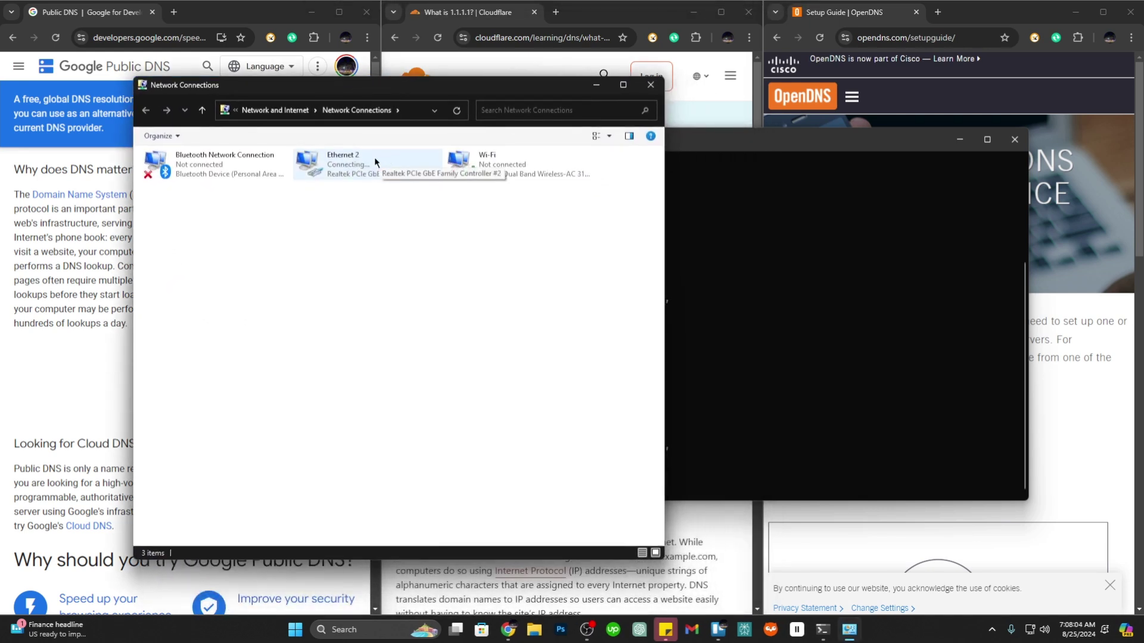
{"action": "left_click", "coordinate": [326, 172]}
{"action": "right_click", "coordinate": [348, 161]}
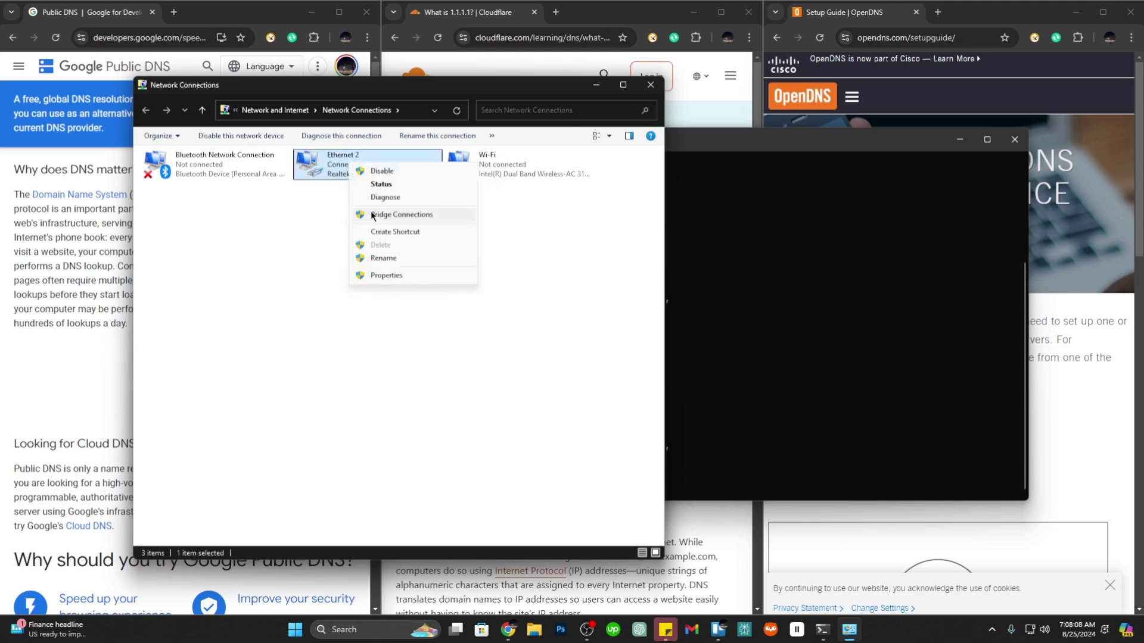
{"action": "left_click", "coordinate": [390, 275]}
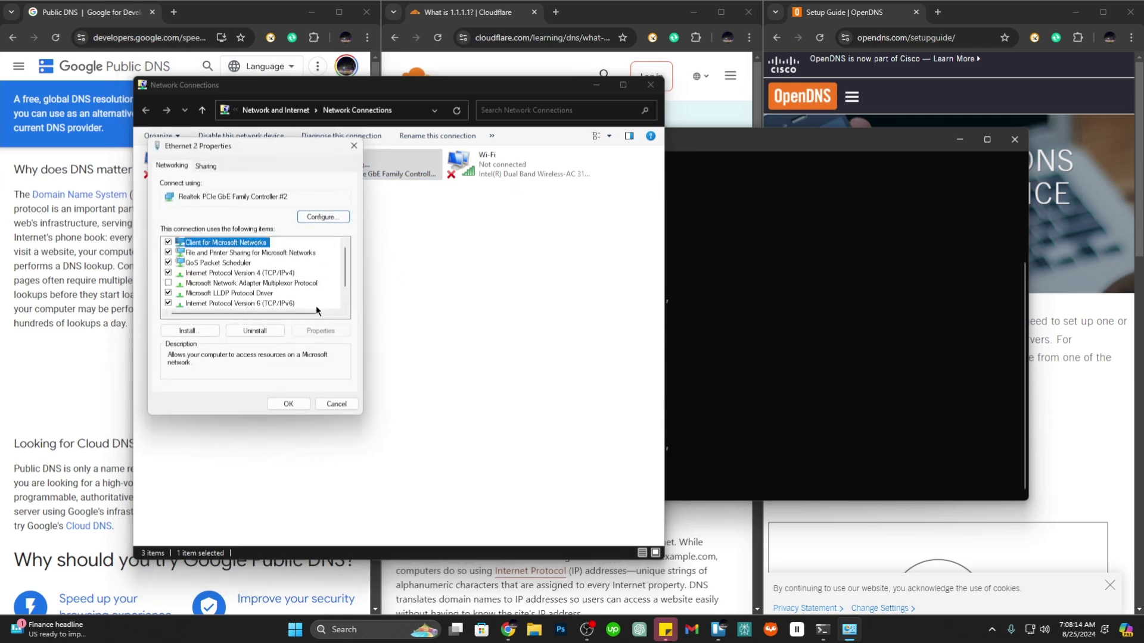
Open the Internet Protocol Version 4 (TCP/IPv4) properties of Ethernet 2.
{"action": "left_click", "coordinate": [253, 275]}
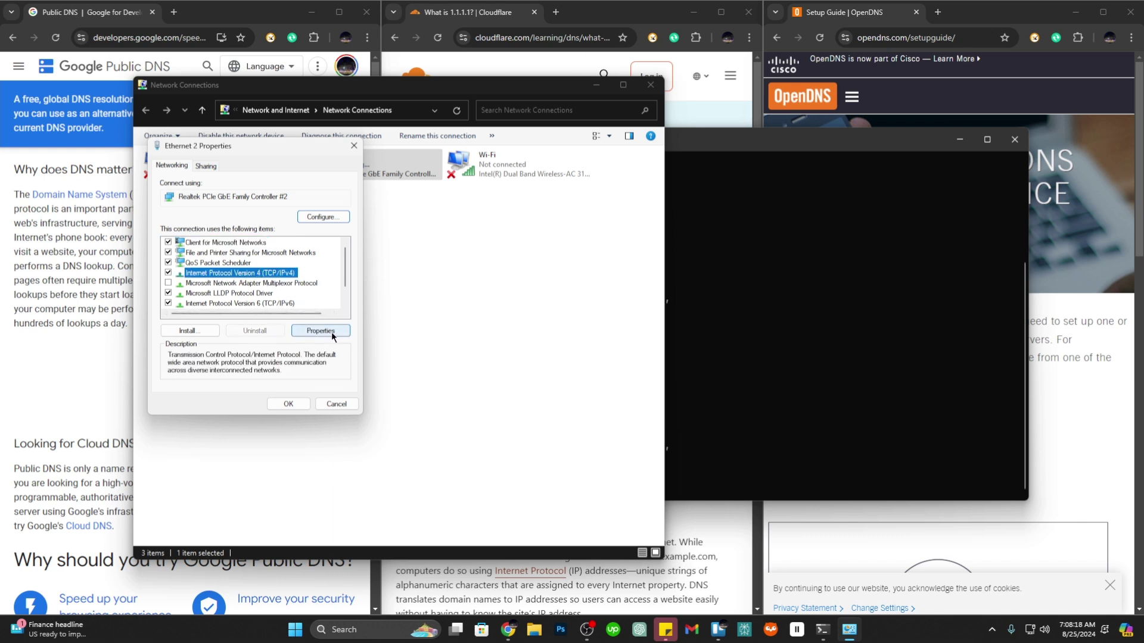
{"action": "left_click", "coordinate": [331, 331]}
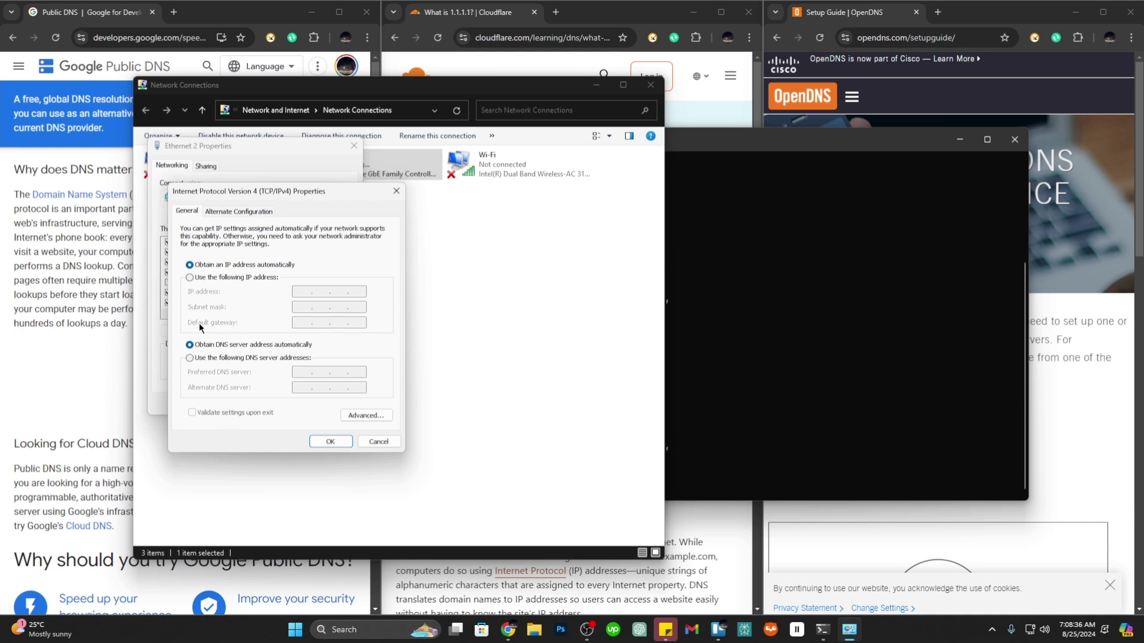
Switch to manual DNS with 8.8.8.8 preferred and 8.8.4.4 alternate, taken from Google's page.
{"action": "left_click", "coordinate": [190, 359]}
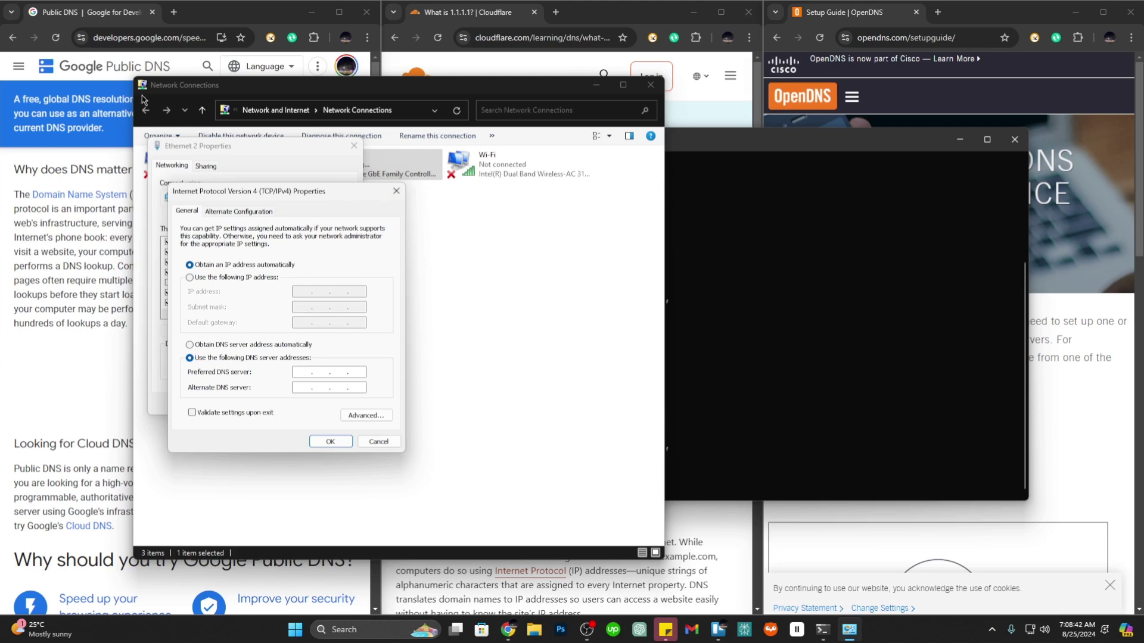
{"action": "left_click", "coordinate": [241, 13]}
{"action": "double_click", "coordinate": [332, 215]}
{"action": "key", "text": "alt+Tab"}
{"action": "type", "text": "8"}
{"action": "left_click", "coordinate": [85, 362]}
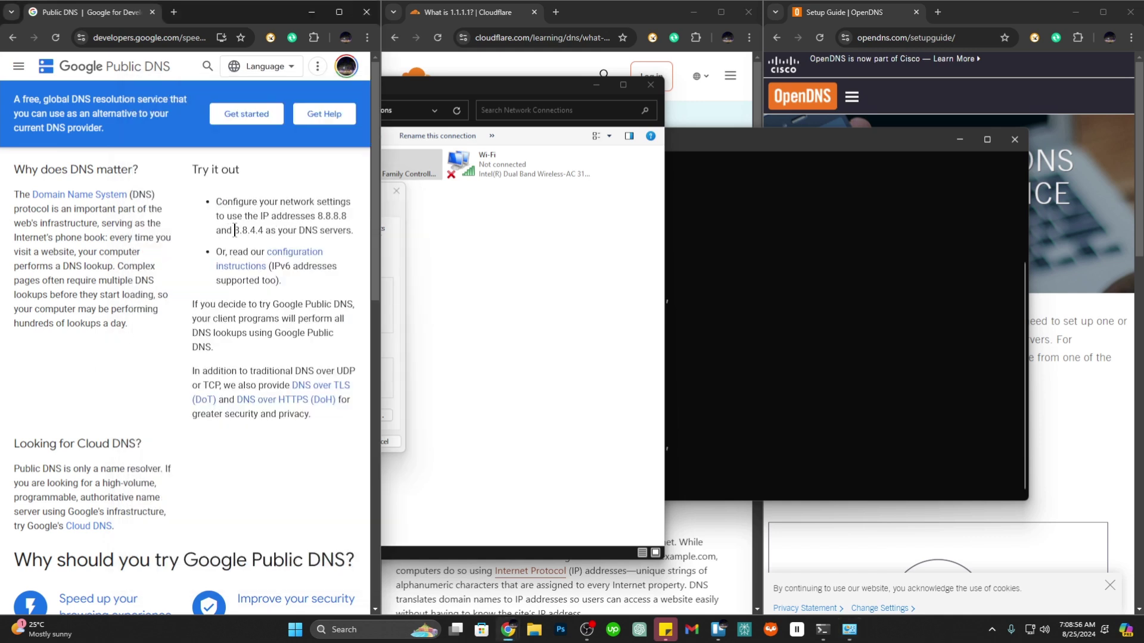
{"action": "left_click_drag", "start_coordinate": [235, 230], "coordinate": [265, 231]}
{"action": "key", "text": "alt+Tab"}
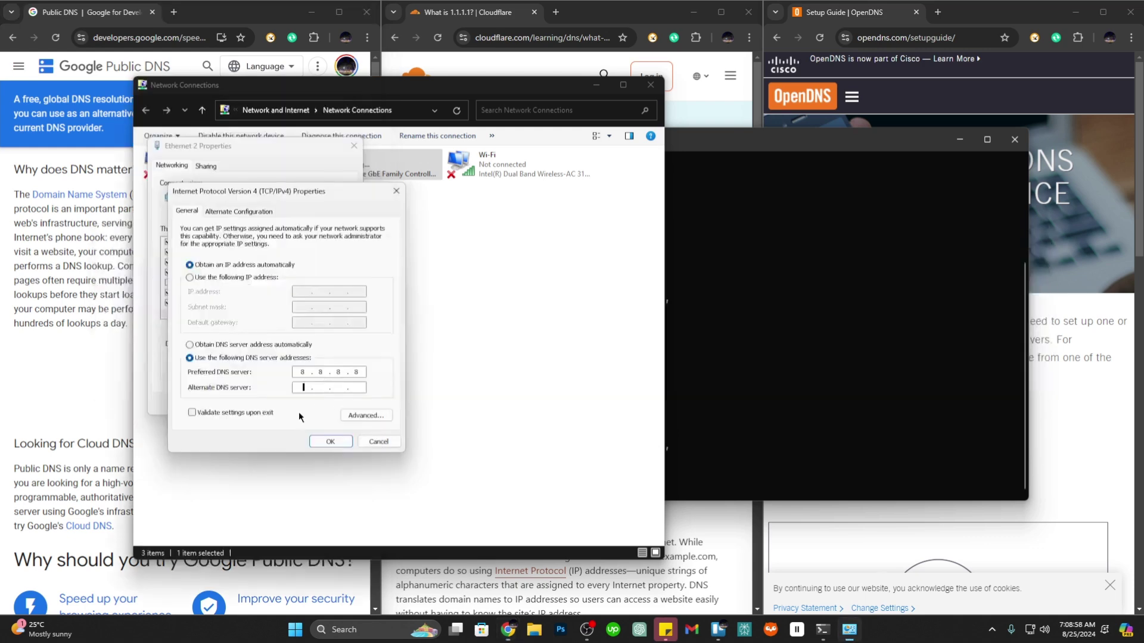
{"action": "type", "text": "8.8.4.4"}
Confirm the DNS change with OK, close the Ethernet 2 and Network Connections windows, and return to Command Prompt.
{"action": "left_click", "coordinate": [332, 440]}
{"action": "left_click", "coordinate": [291, 404]}
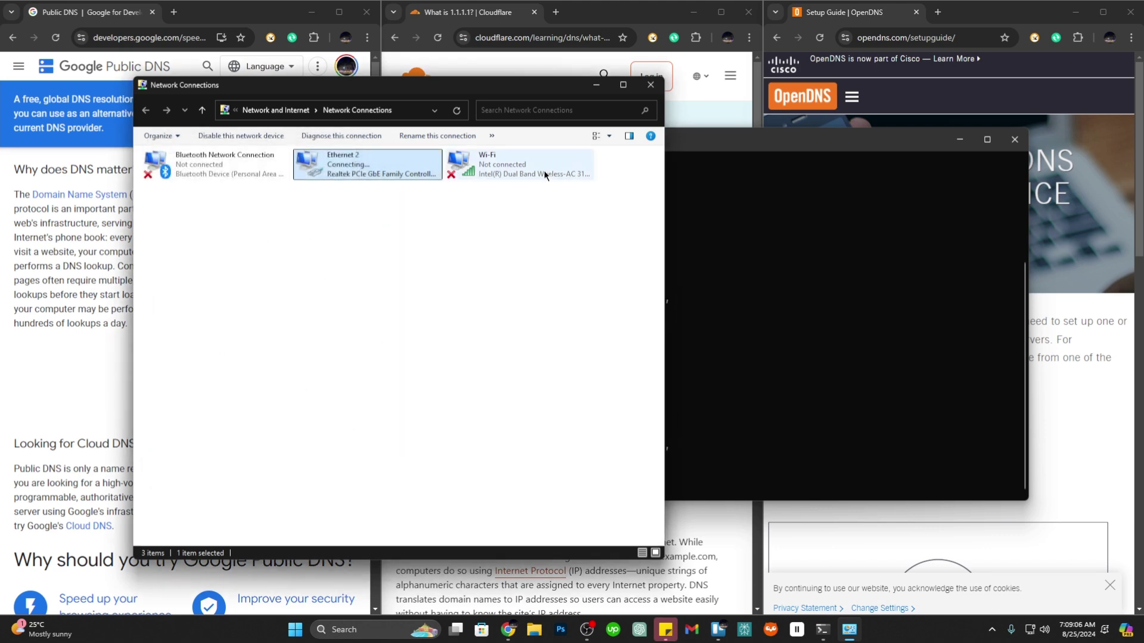
{"action": "left_click", "coordinate": [651, 85]}
{"action": "left_click", "coordinate": [701, 143]}
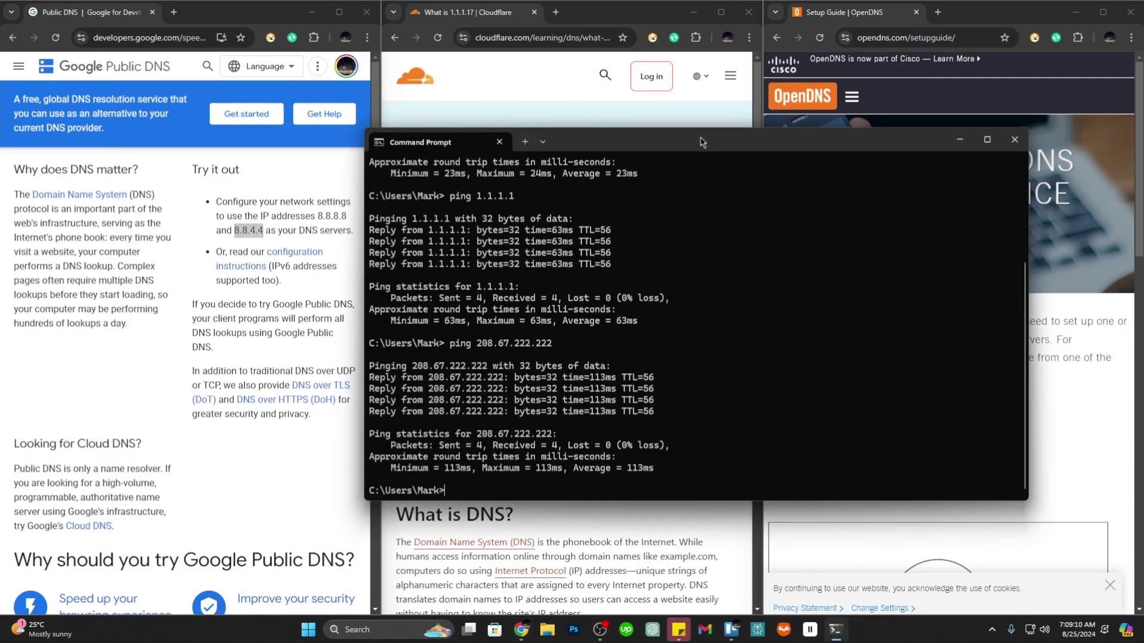